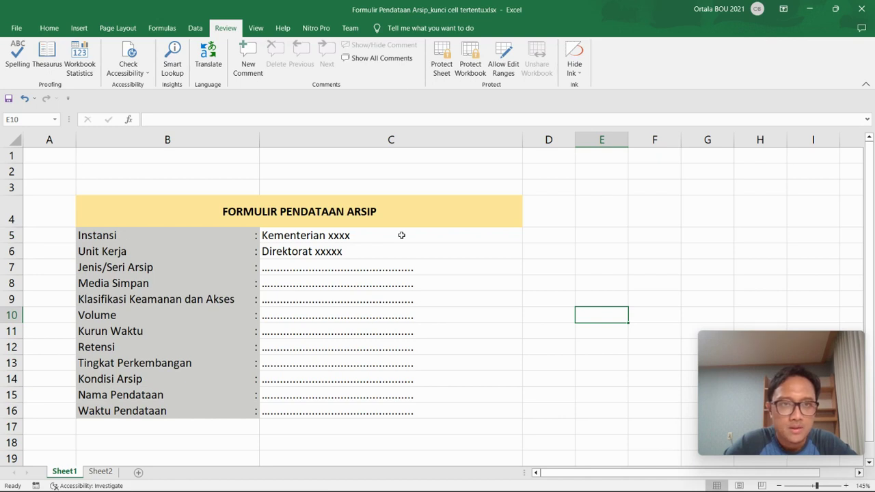
Select the entry range C5:C16 beside the form's field labels.
left_click(258, 140)
left_click(362, 140)
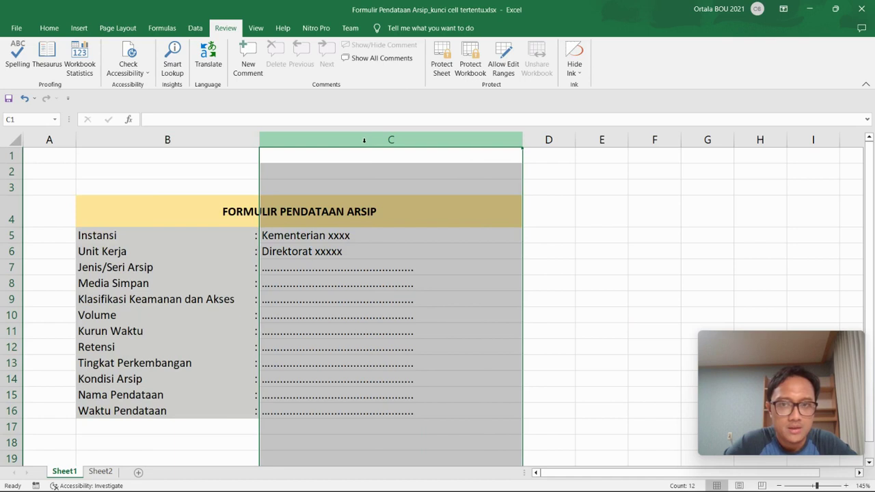
left_click(386, 330)
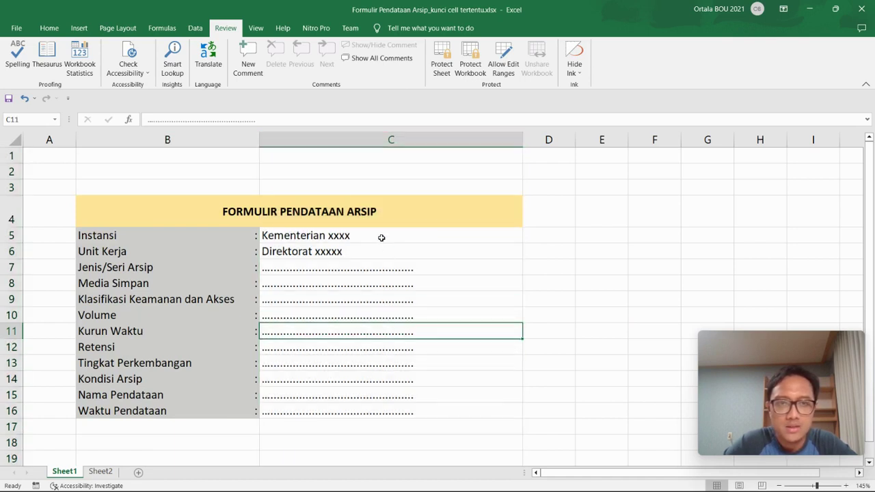
left_click(381, 237)
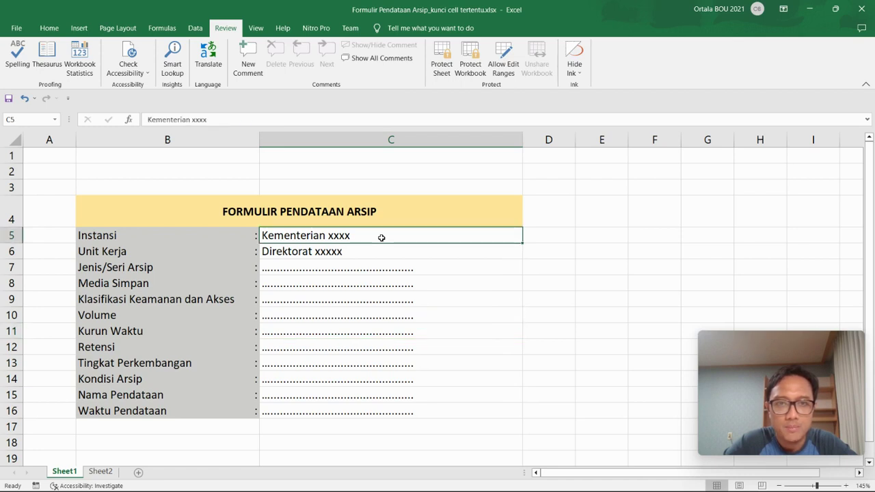
left_click_drag(381, 237, 382, 414)
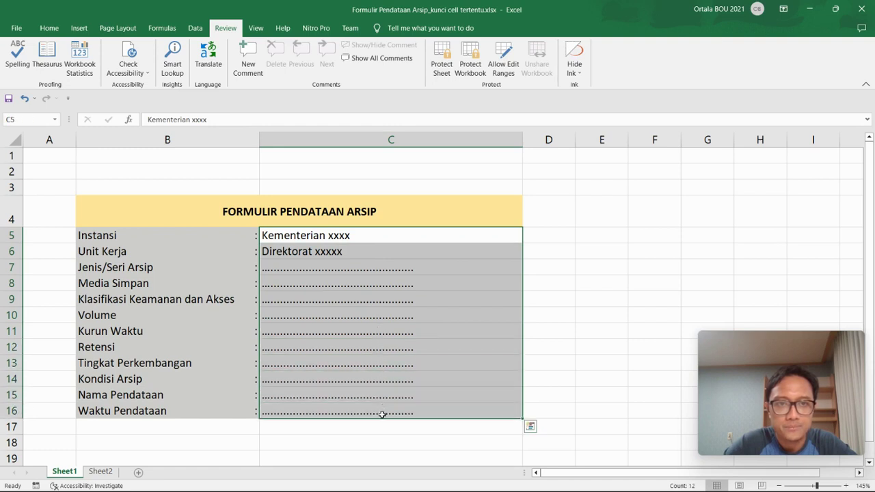
Clear the Locked option for C5:C16 in Format Cells' Protection settings.
right_click(431, 287)
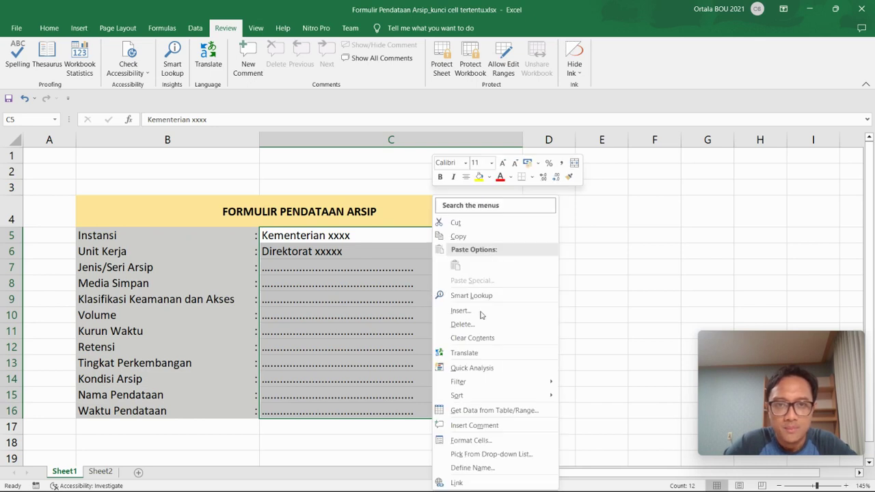
left_click(481, 443)
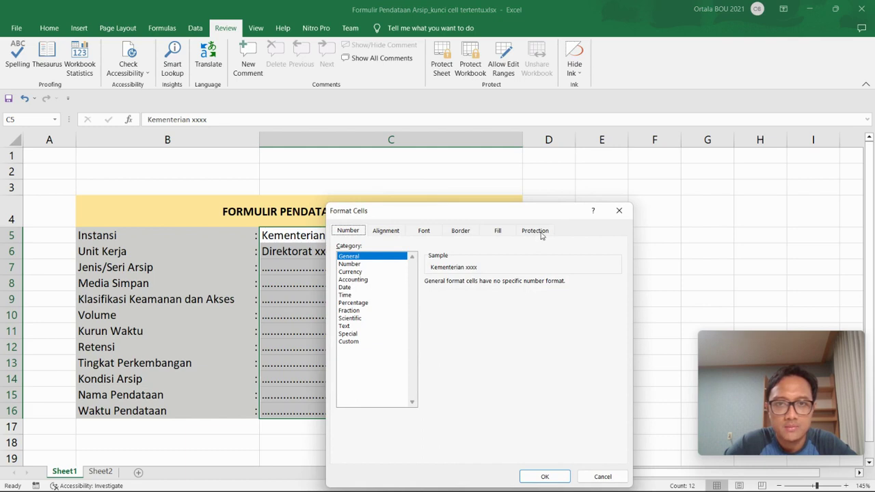
left_click(535, 231)
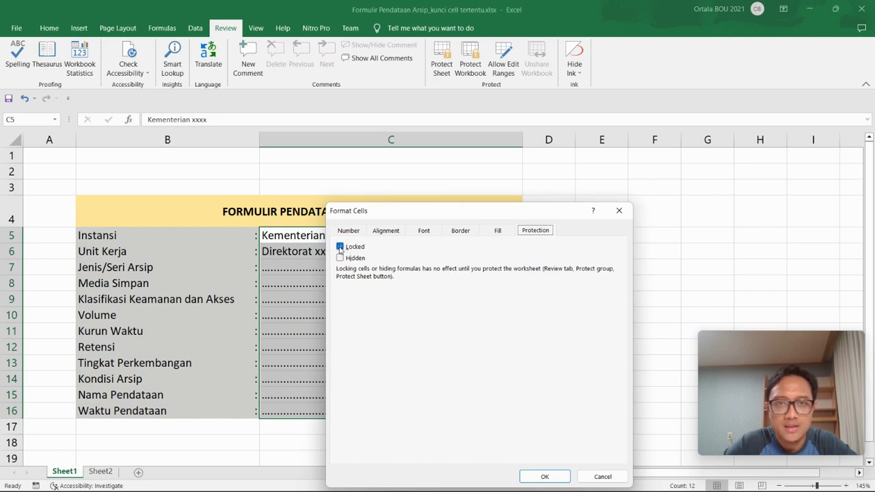
left_click(340, 246)
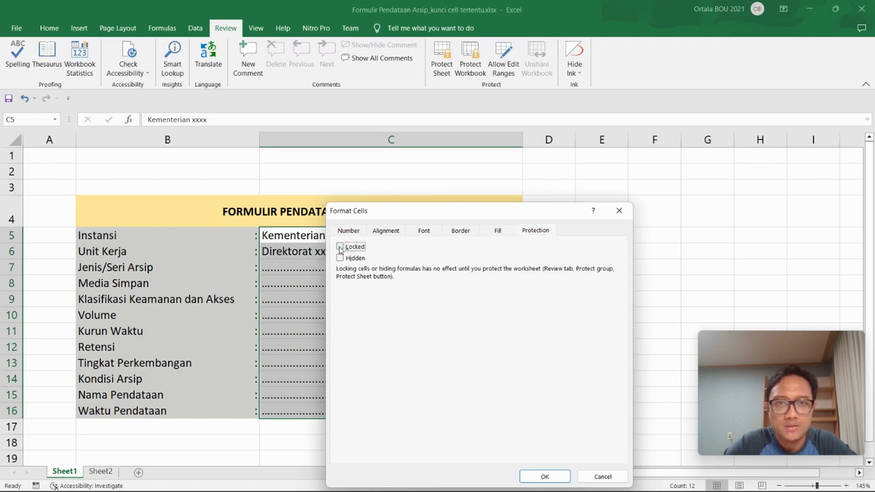
left_click(540, 476)
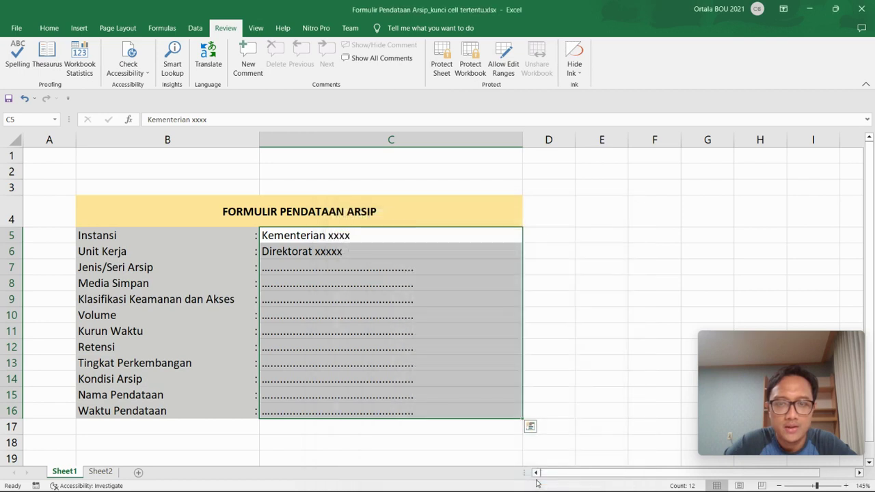
left_click(559, 308)
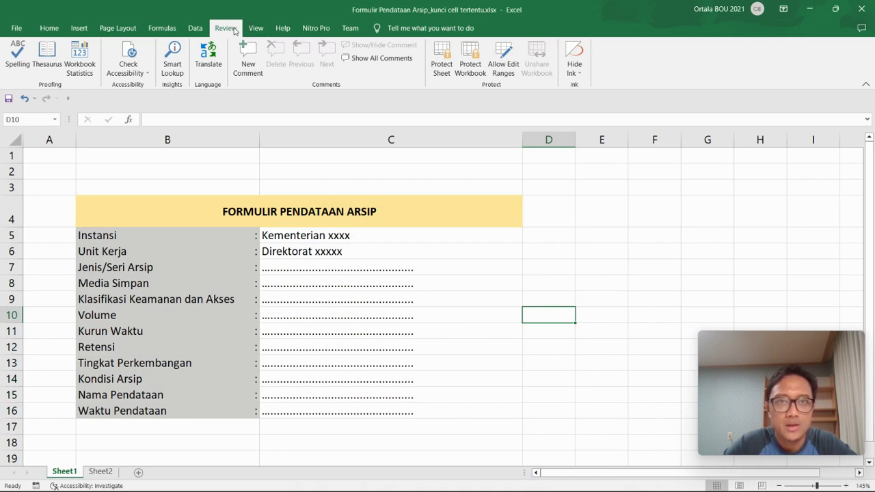
Protect Sheet1 with a sheet password, entering it twice to confirm.
left_click(440, 56)
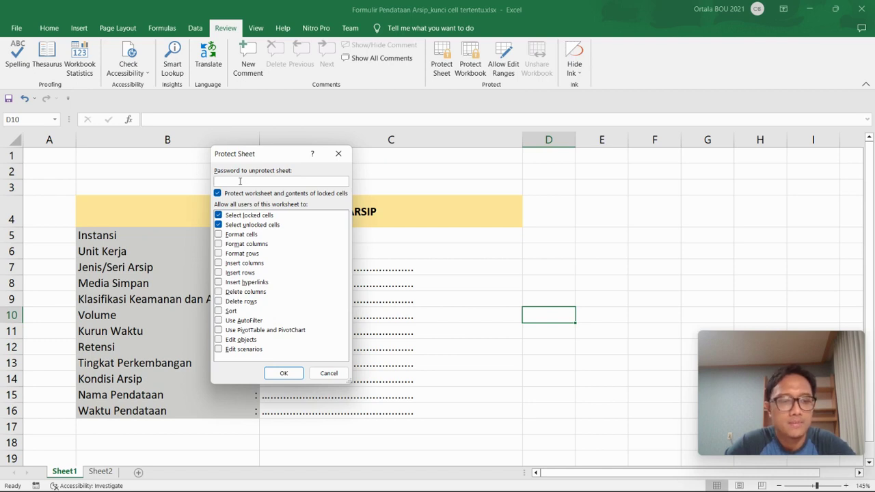
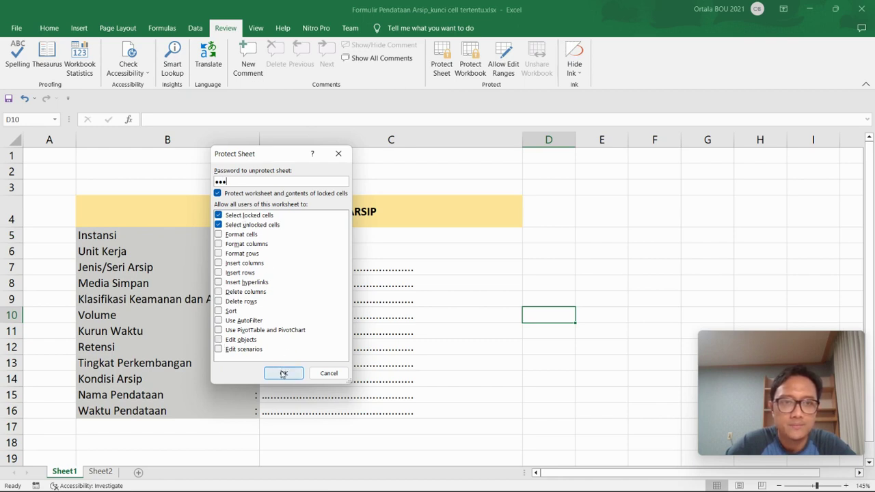
left_click(283, 373)
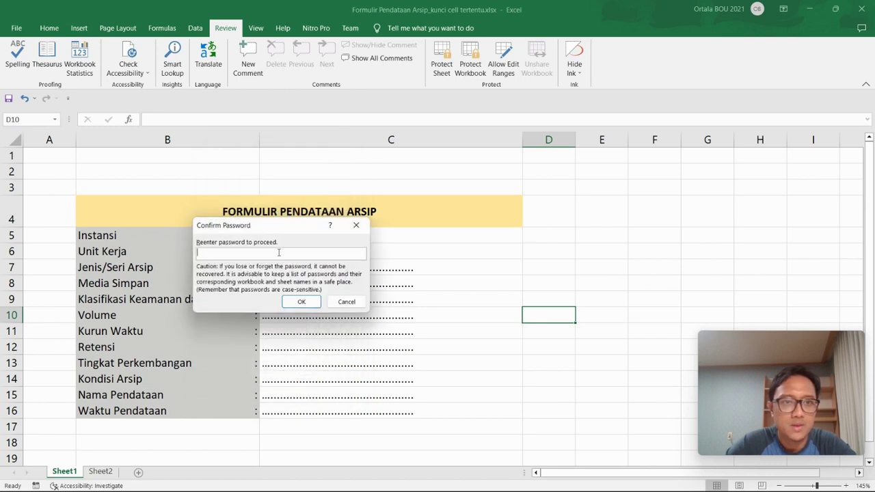
type("1")
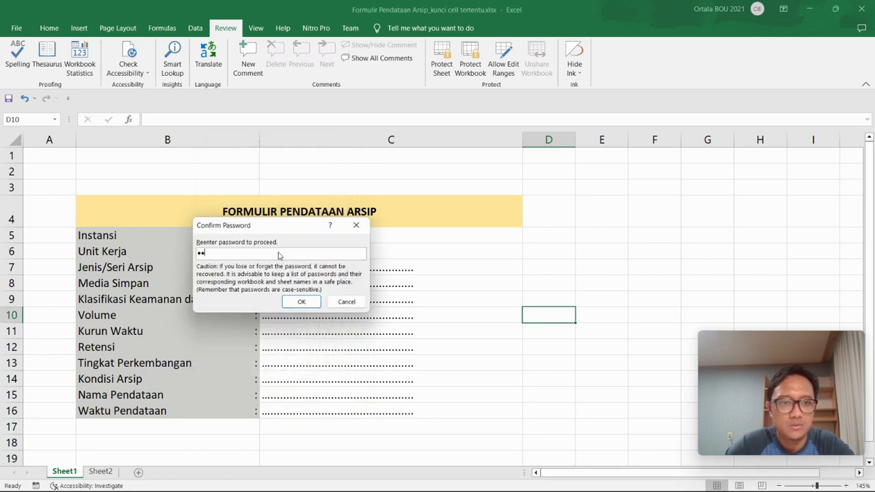
left_click(294, 301)
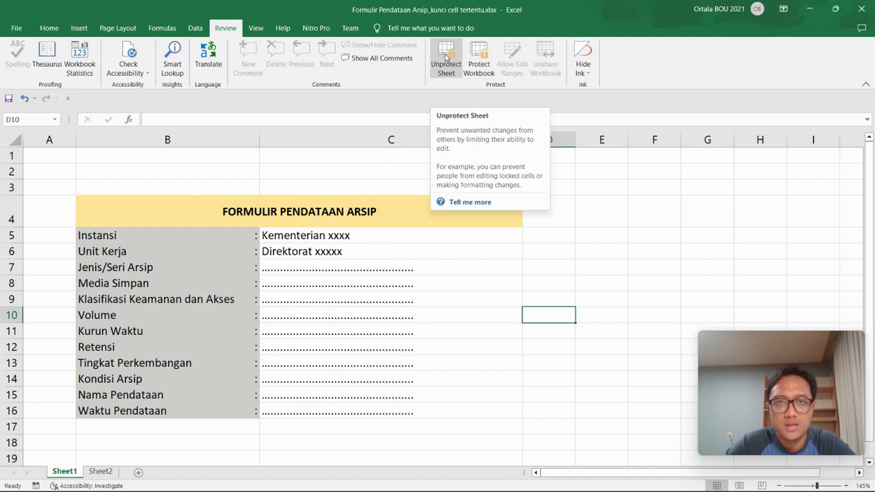
left_click(361, 253)
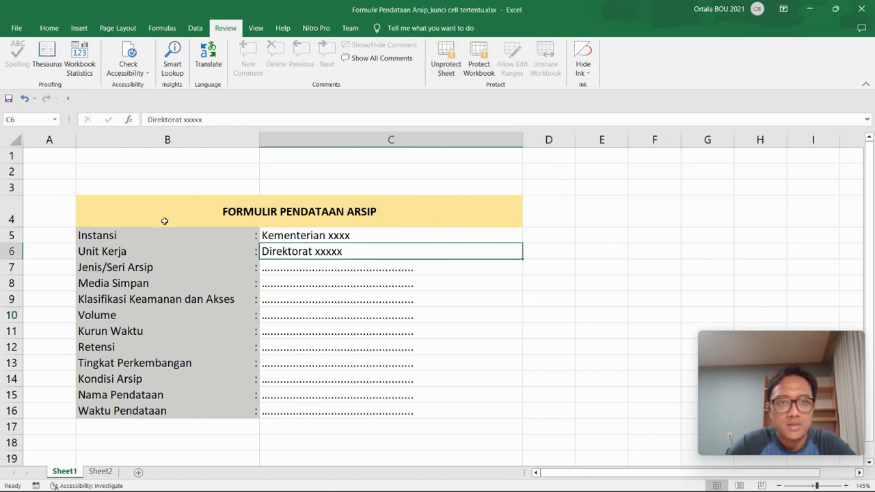
left_click(330, 236)
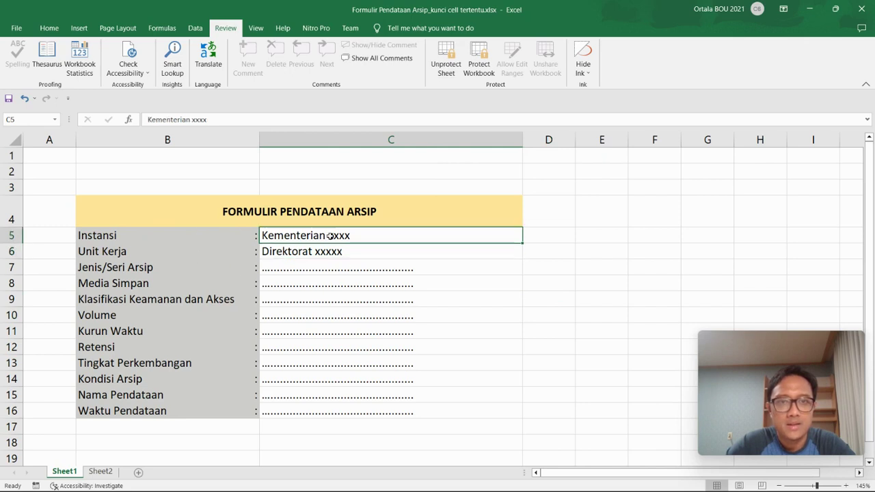
key("Down")
key("Down")
key("Down")
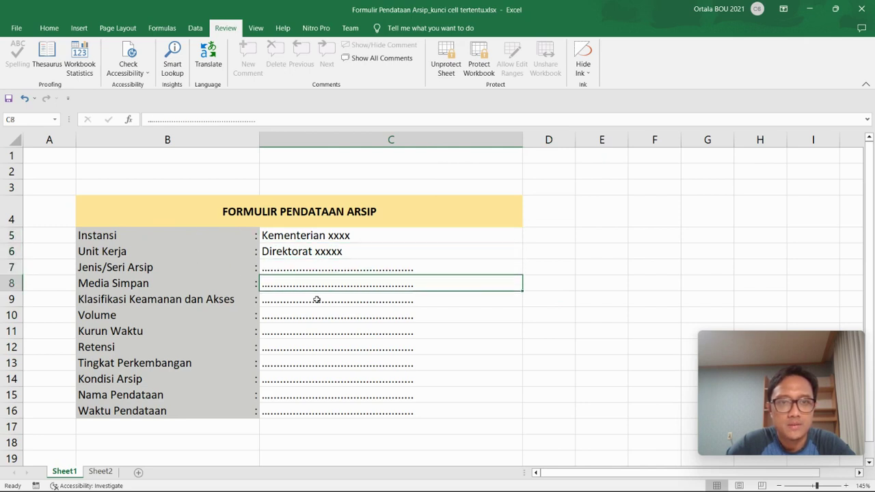
key("Down")
left_click(315, 336)
left_click(314, 315)
left_click(309, 333)
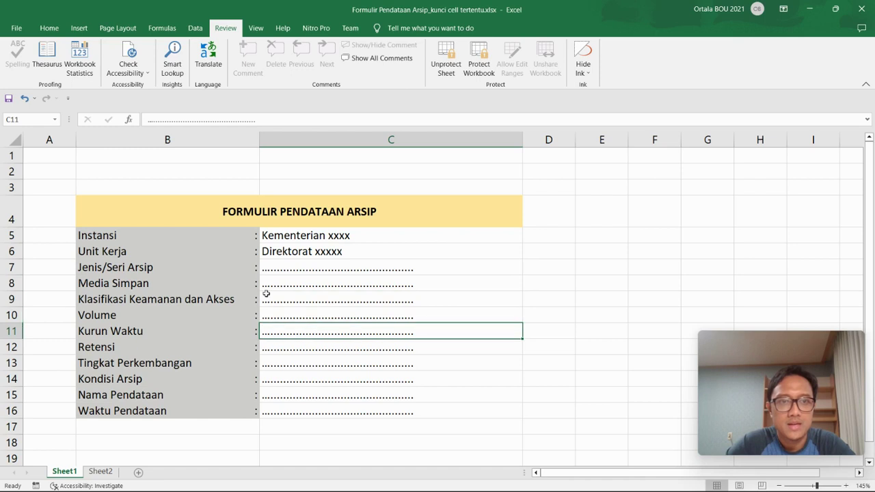
double_click(191, 267)
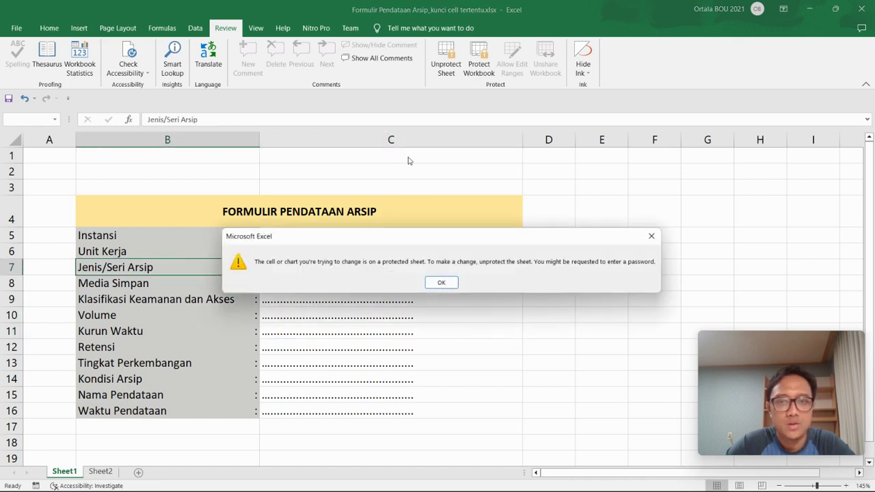
left_click(435, 282)
left_click(396, 191)
left_click(398, 199)
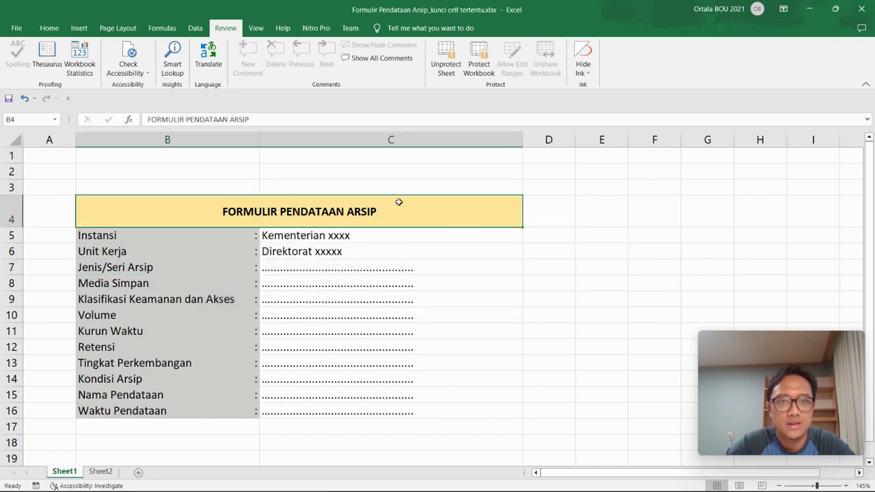
double_click(400, 210)
left_click(441, 283)
double_click(558, 283)
left_click(441, 282)
left_click(162, 348)
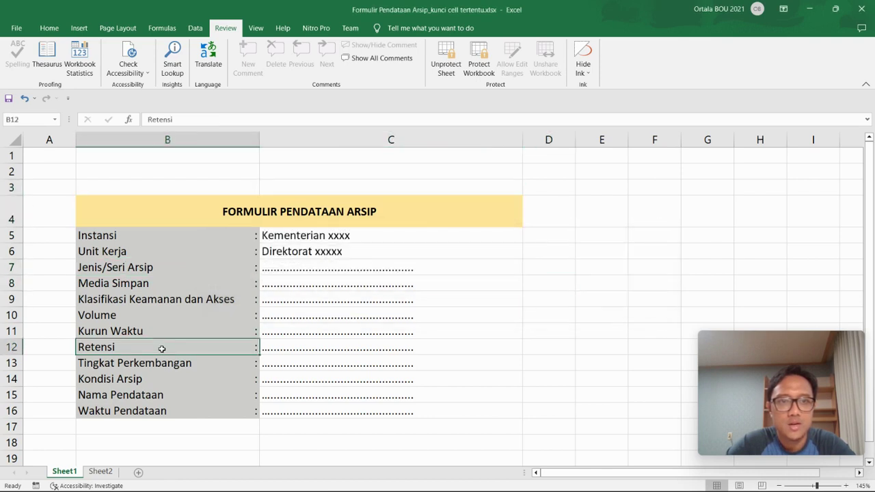
double_click(161, 349)
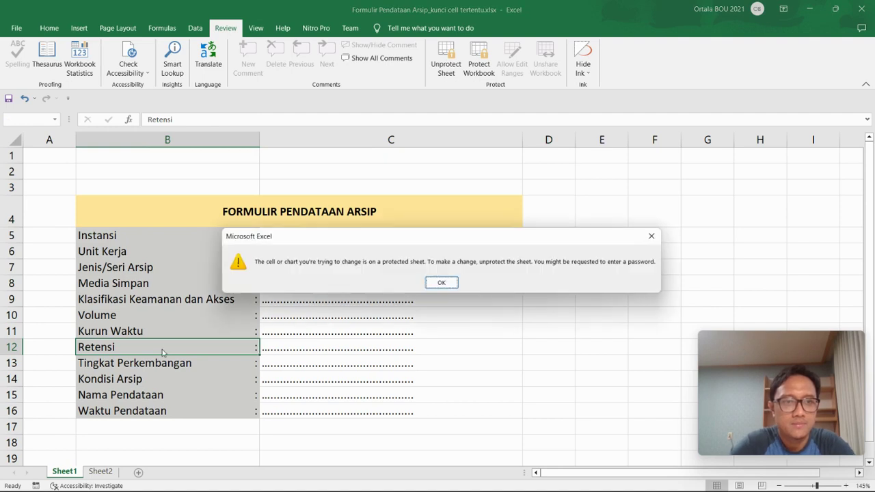
left_click(441, 283)
left_click(512, 333)
left_click(351, 269)
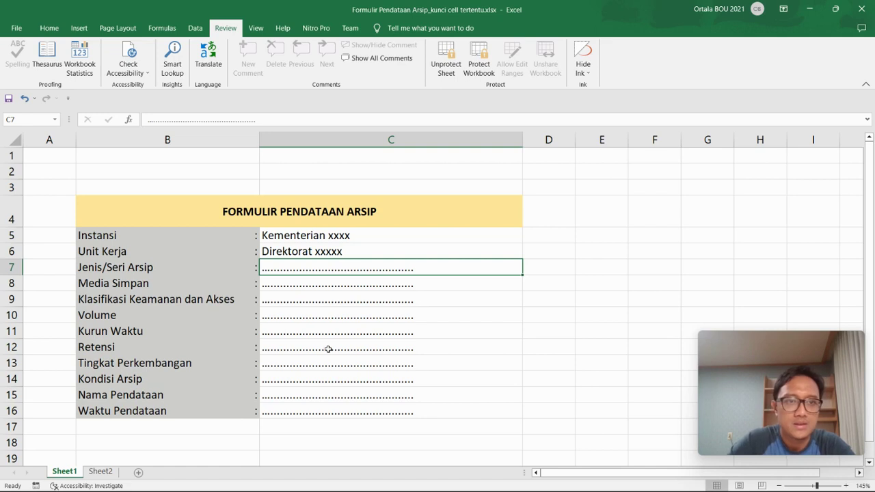
left_click(311, 334)
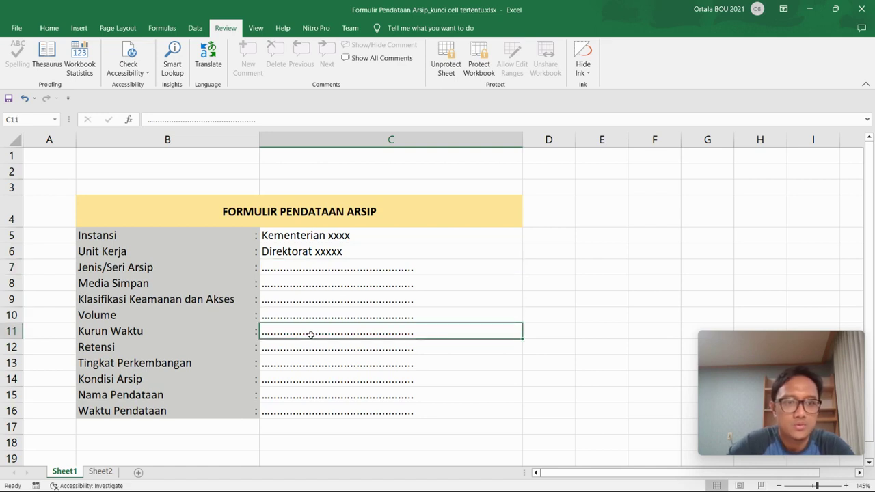
type("1 Tahun")
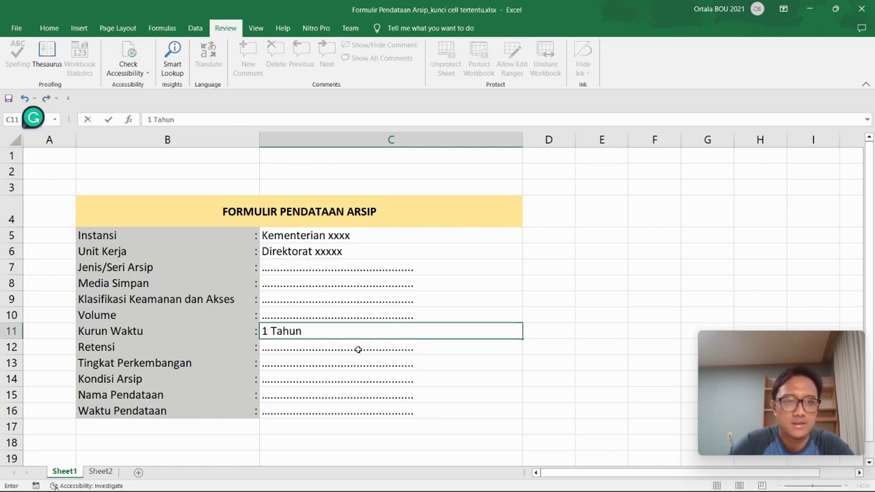
left_click(410, 363)
left_click(590, 311)
left_click(395, 290)
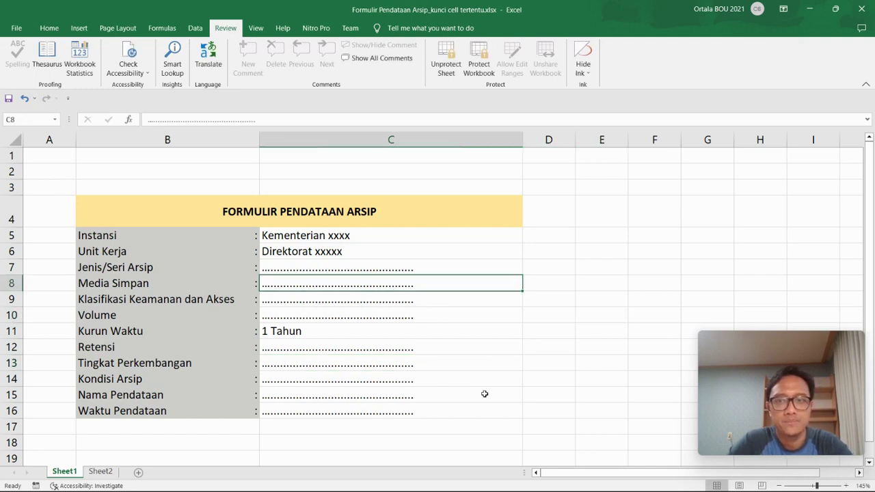
left_click(484, 394)
left_click(449, 330)
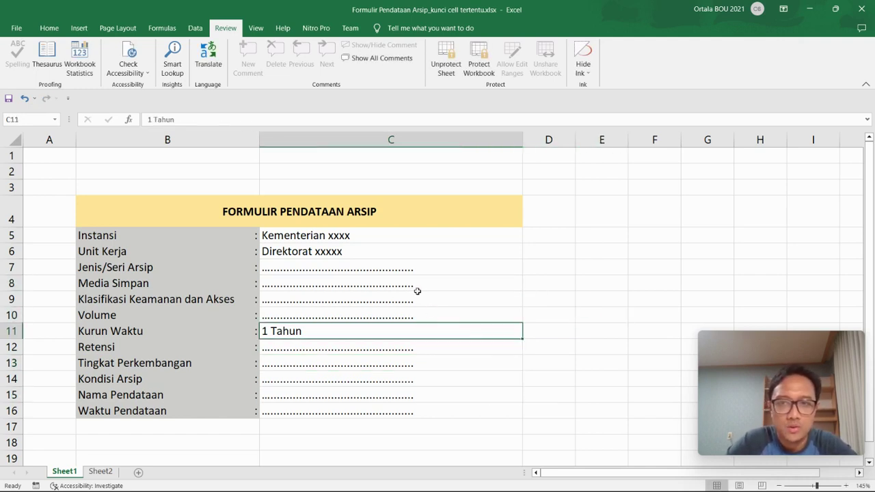
left_click(498, 363)
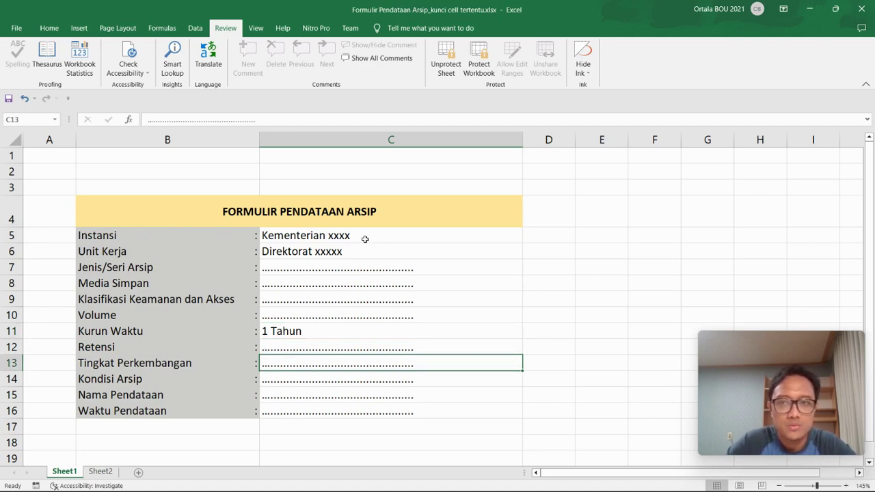
left_click_drag(376, 239, 363, 406)
left_click(549, 293)
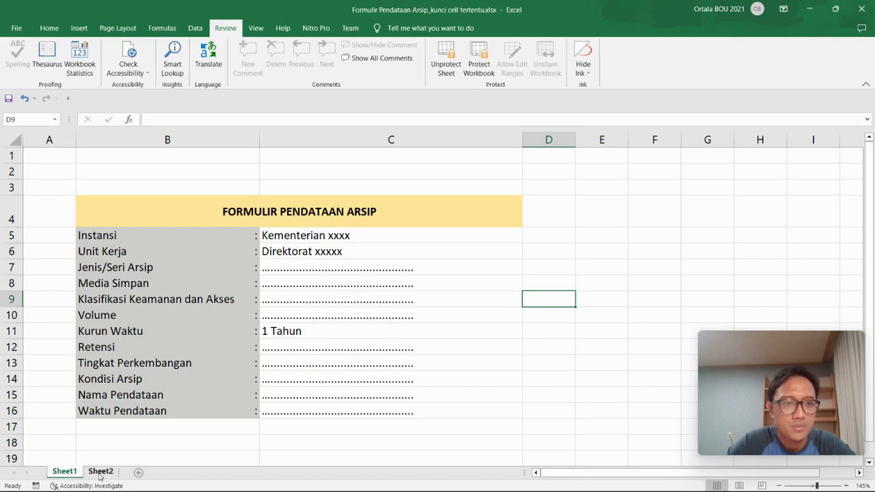
Delete Sheet2 and insert a new blank sheet in its place.
left_click(100, 473)
right_click(99, 472)
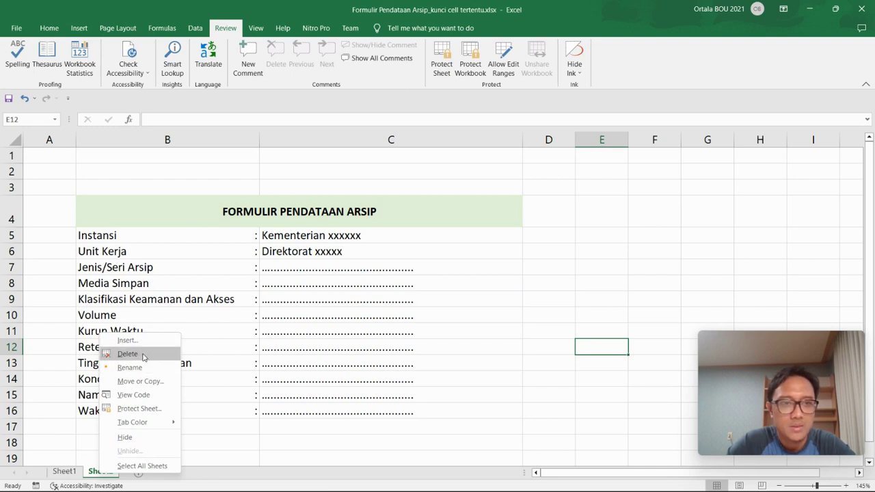
left_click(128, 354)
left_click(426, 287)
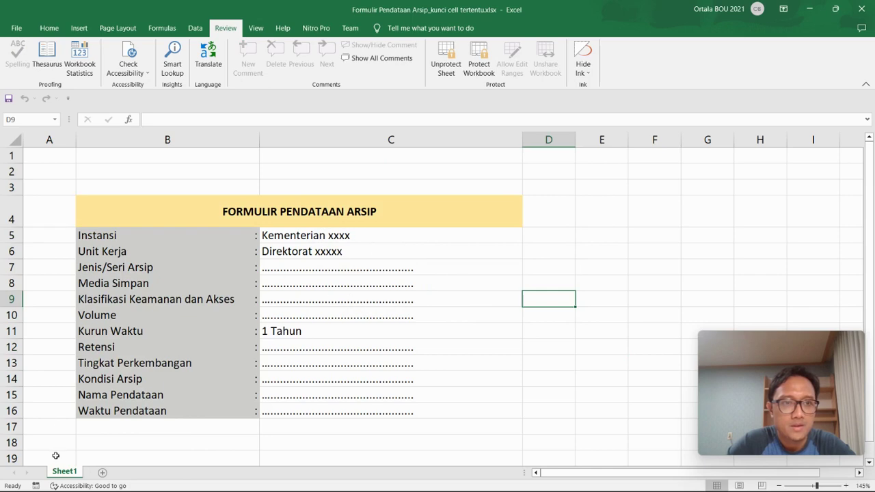
left_click(103, 472)
Return to the Sheet1 archive form, closing its tab menu without changes.
left_click(68, 472)
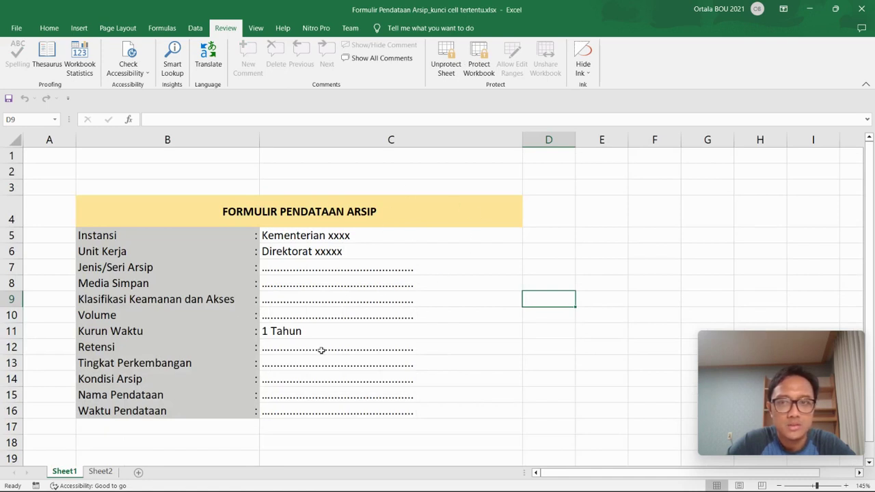
right_click(60, 472)
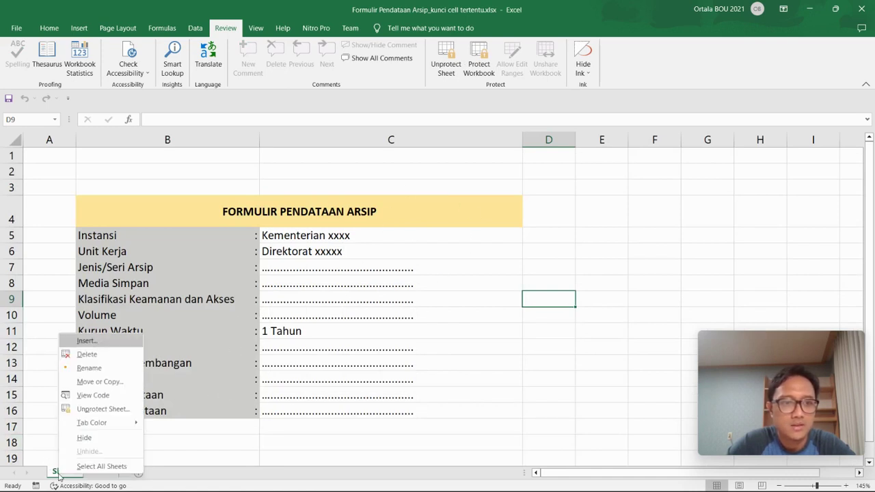
left_click(279, 441)
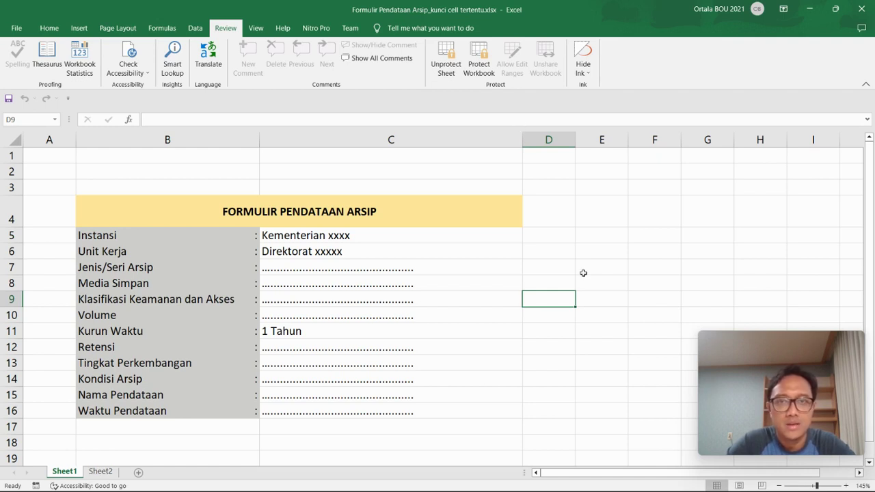
Lock the workbook structure with a password, confirming it in the second prompt.
left_click(482, 66)
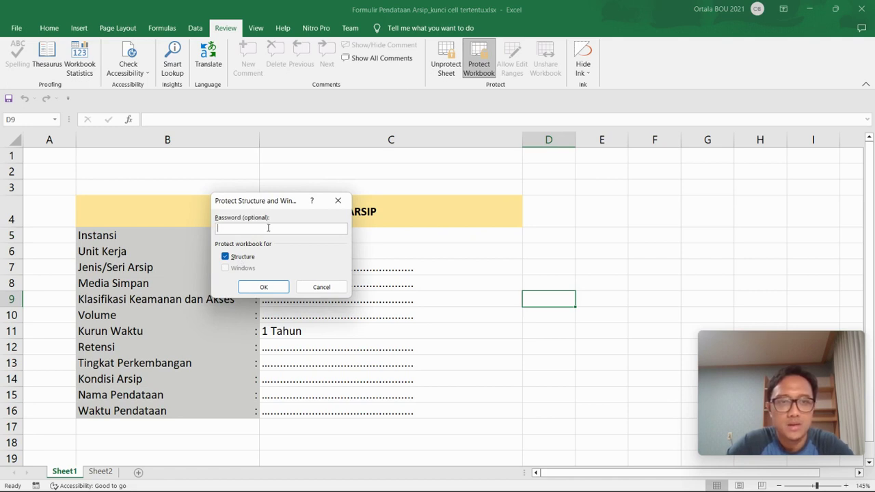
key("Return")
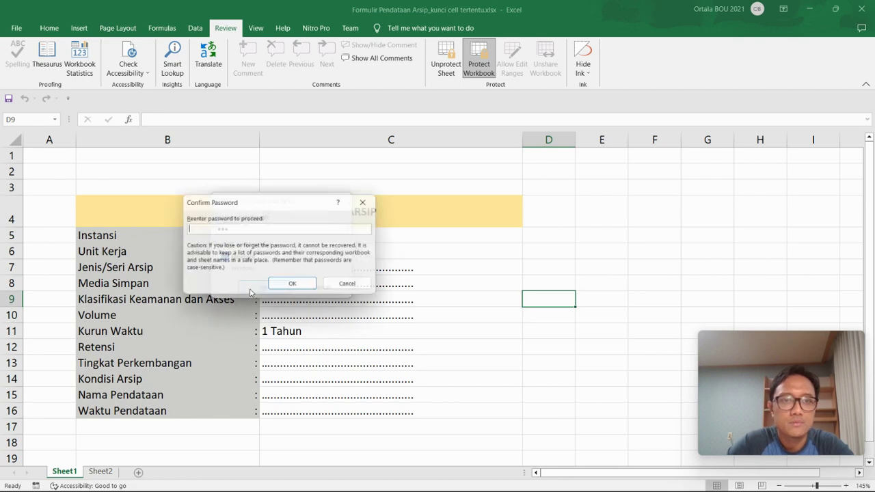
type("3")
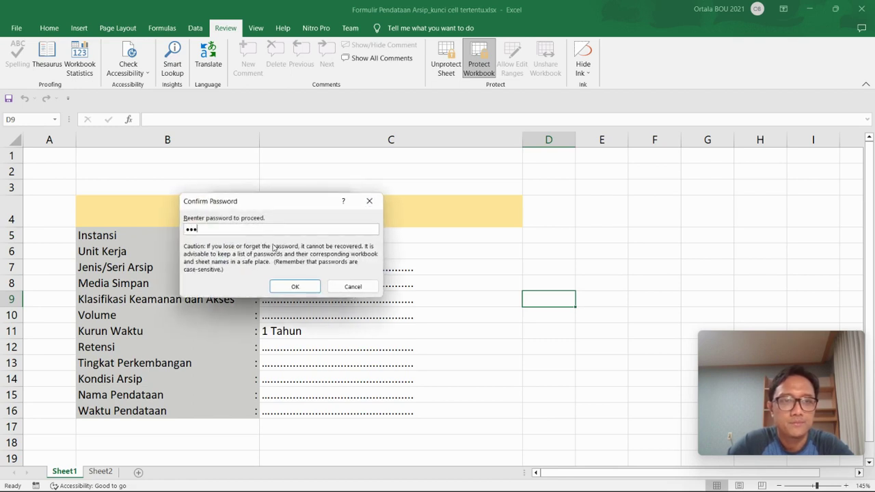
left_click(291, 286)
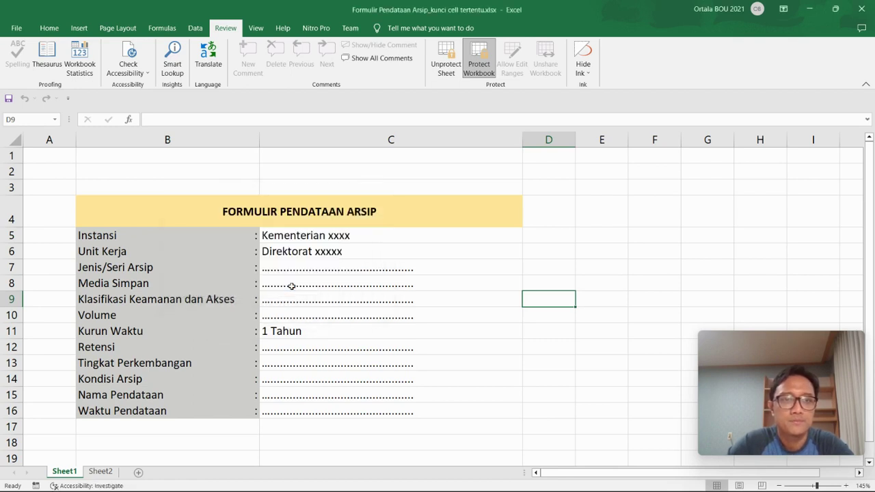
left_click(496, 255)
right_click(100, 472)
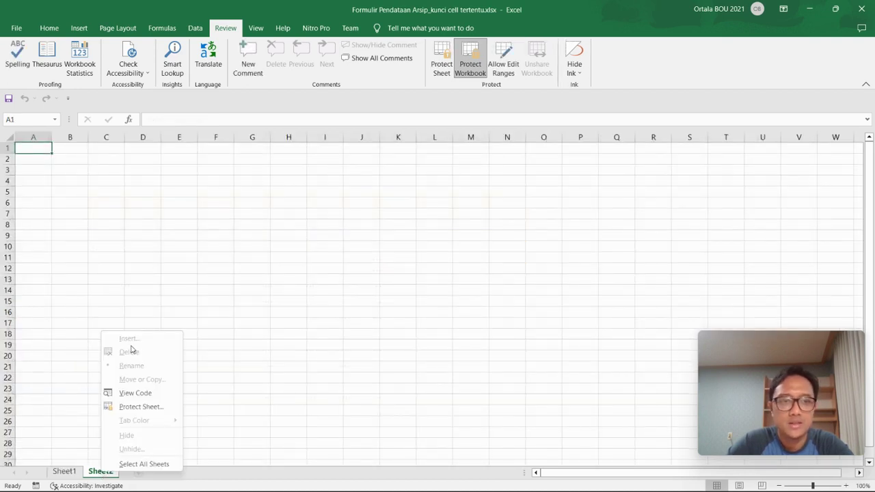
left_click(242, 354)
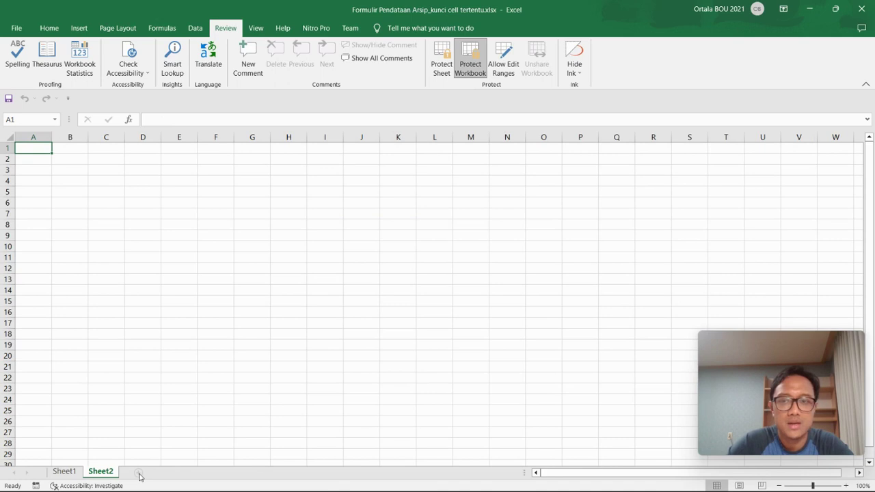
left_click(74, 474)
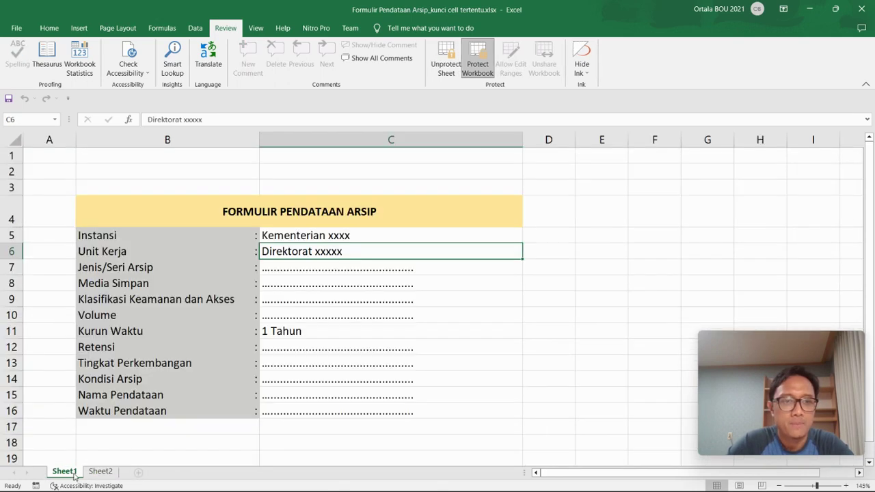
left_click(376, 333)
type("1")
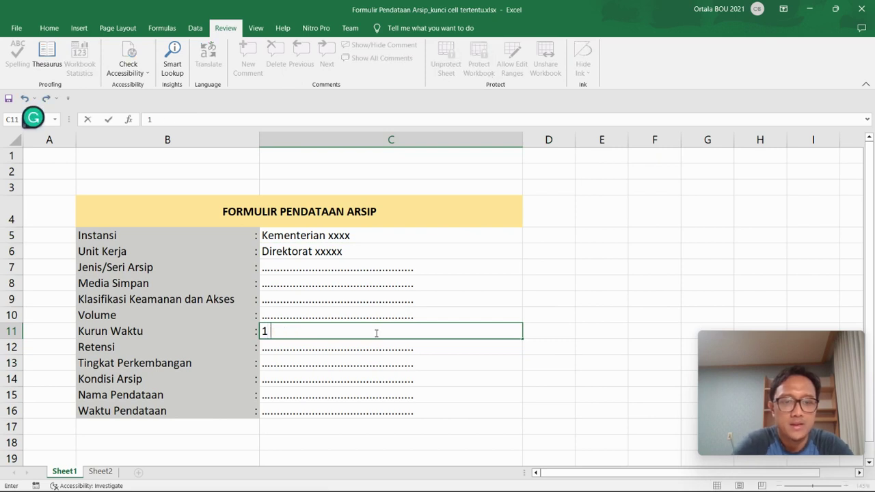
type(" Tahun")
key("Return")
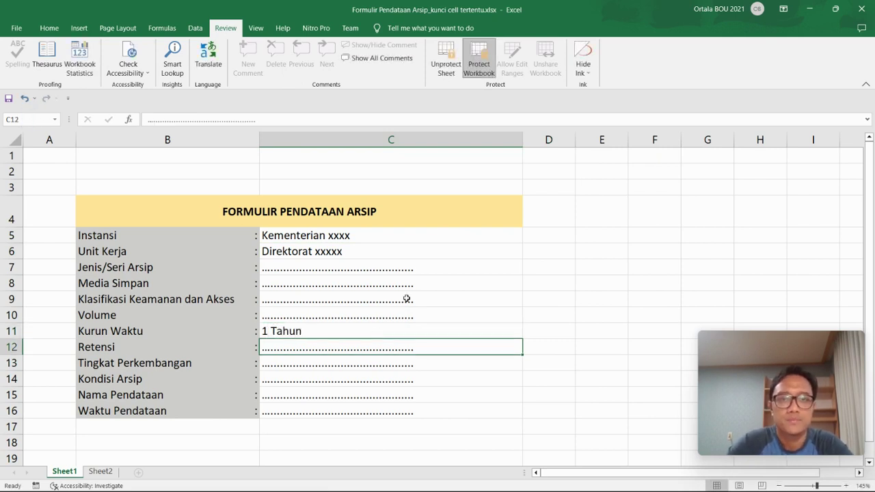
left_click(404, 299)
key("Return")
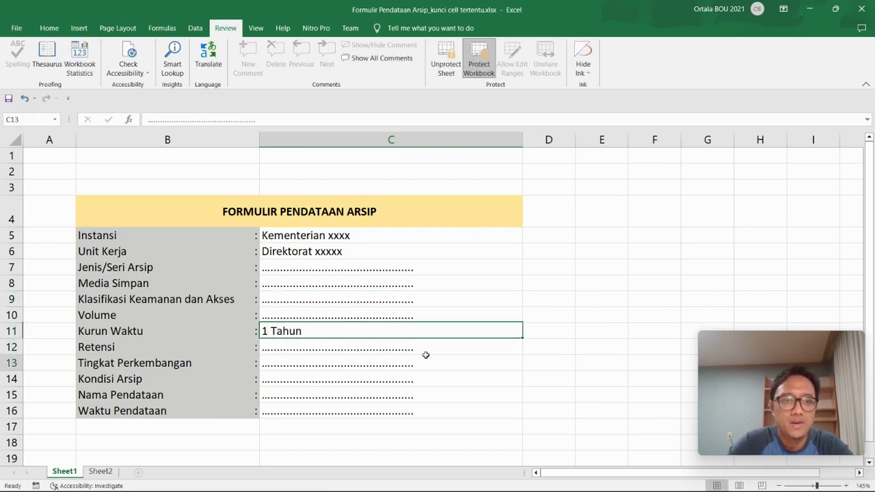
key("Return")
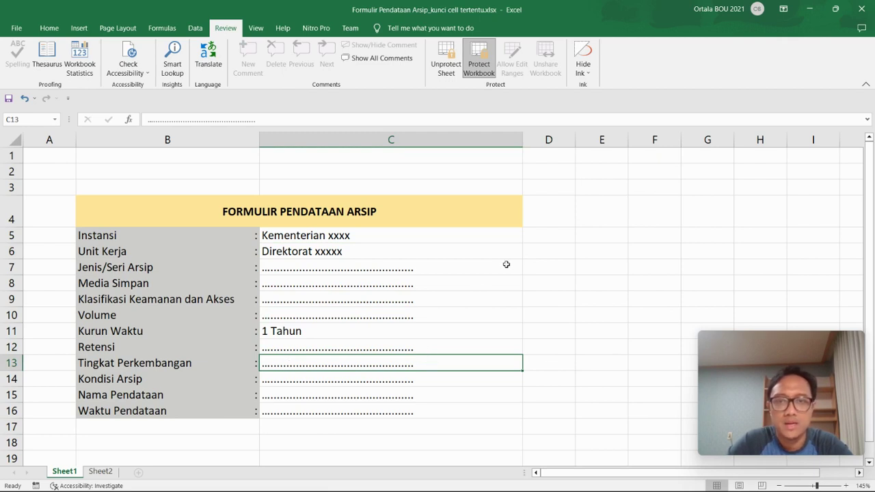
Unprotect Sheet1 by entering the sheet password.
left_click(451, 69)
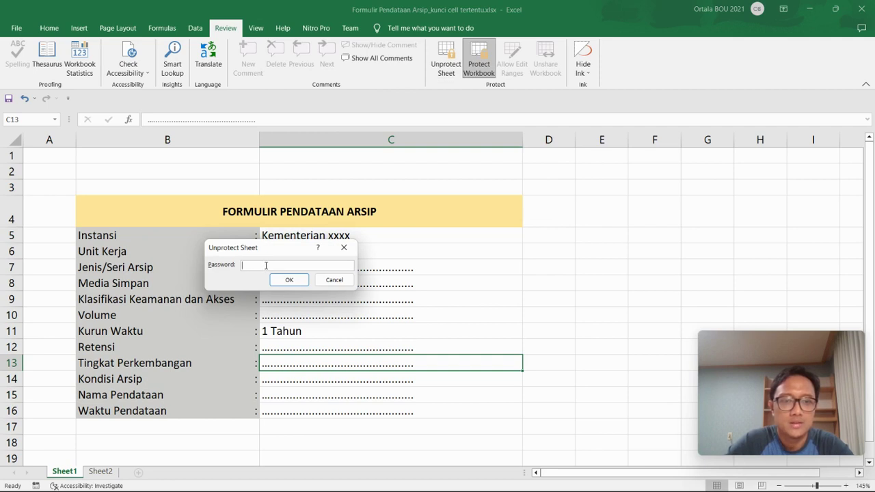
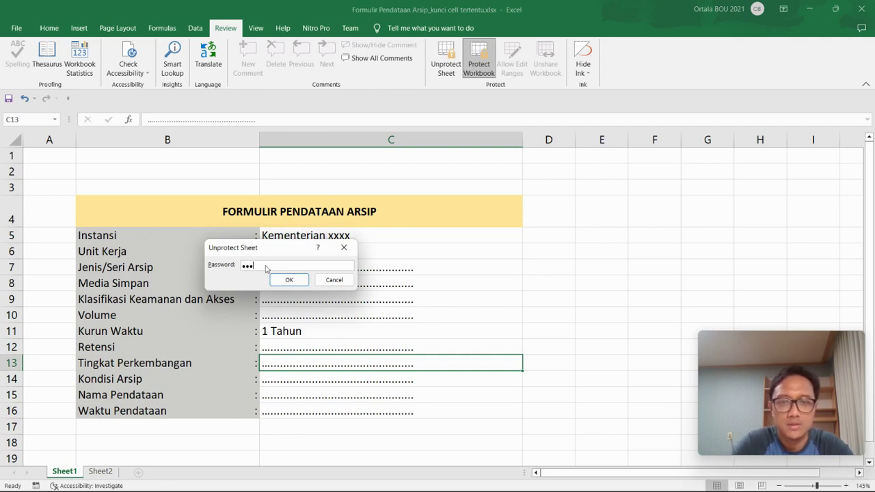
left_click(289, 280)
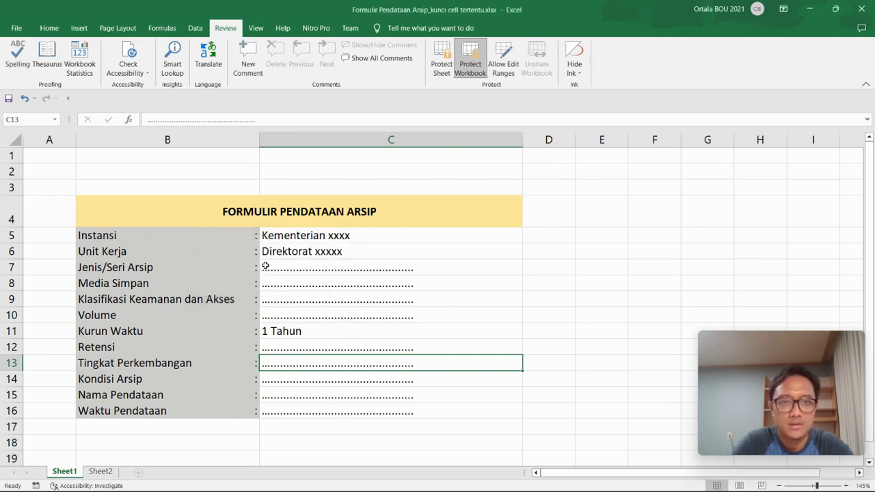
Overwrite label B16 with 'Waktu', then undo to restore 'Waktu Pendataan'.
left_click(201, 411)
type("Wa")
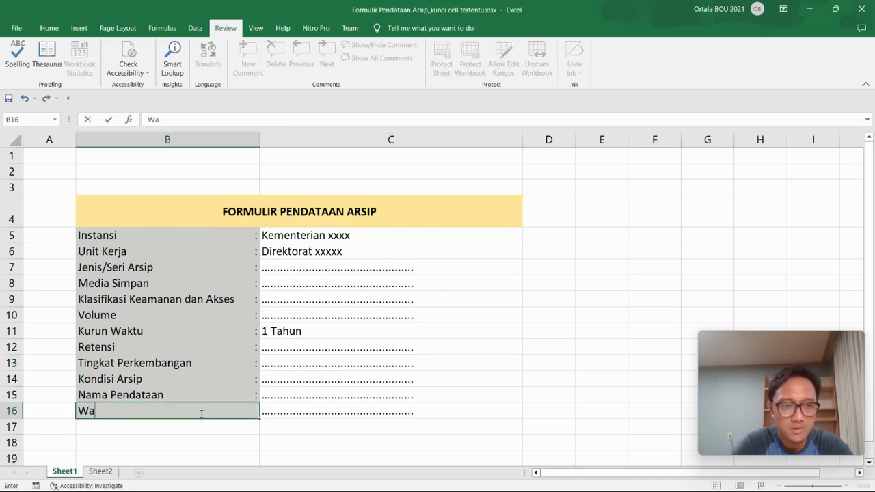
type("ktu")
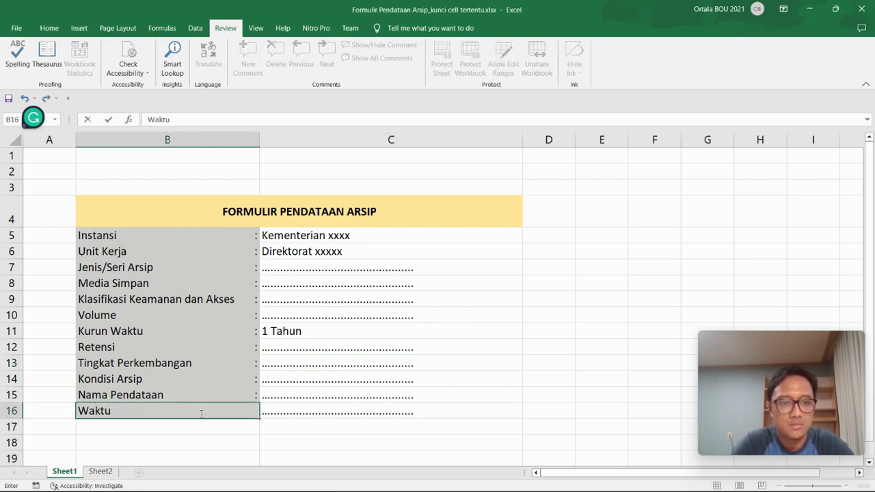
left_click(250, 438)
key("ctrl+z")
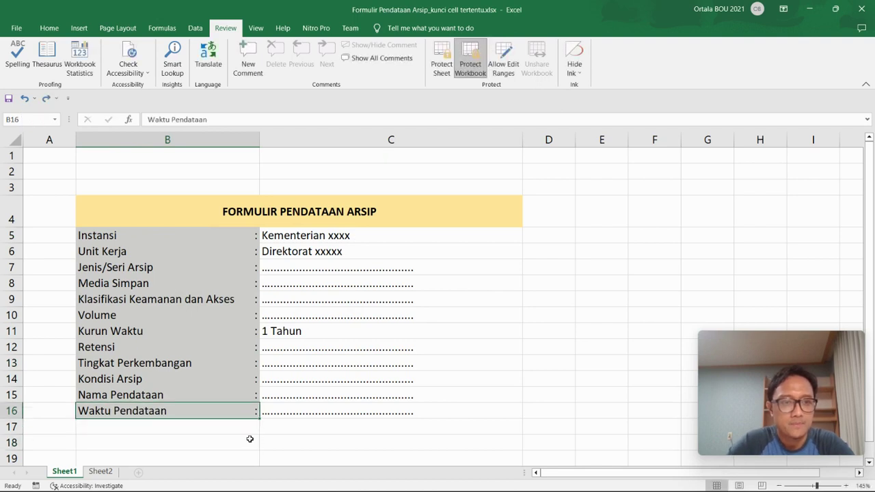
left_click(317, 426)
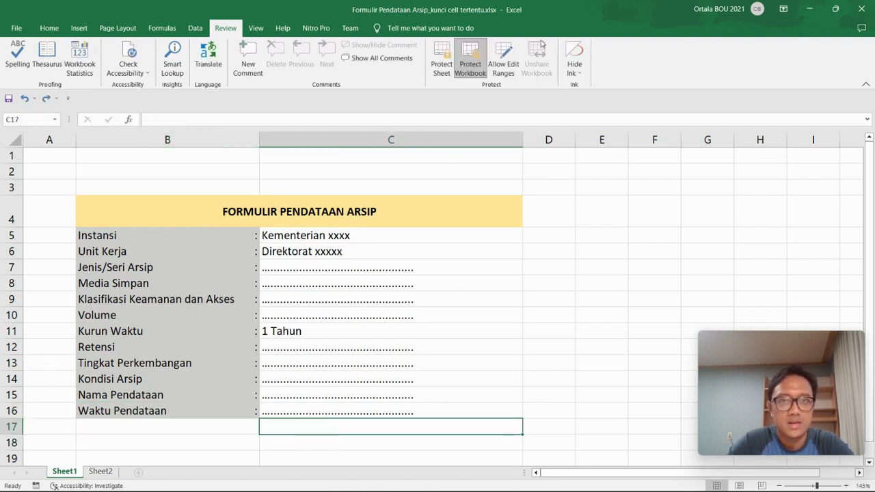
Re-protect Sheet1 with the sheet password, allowing only selection of locked and unlocked cells.
left_click(442, 58)
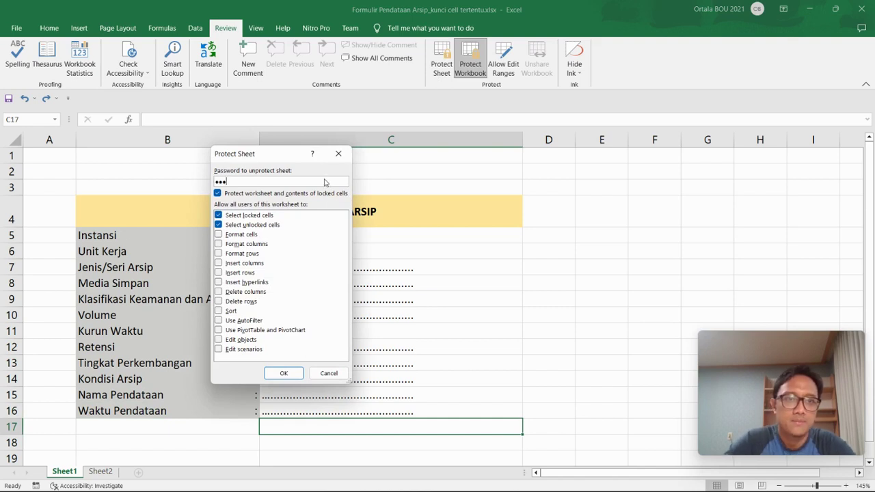
left_click(283, 373)
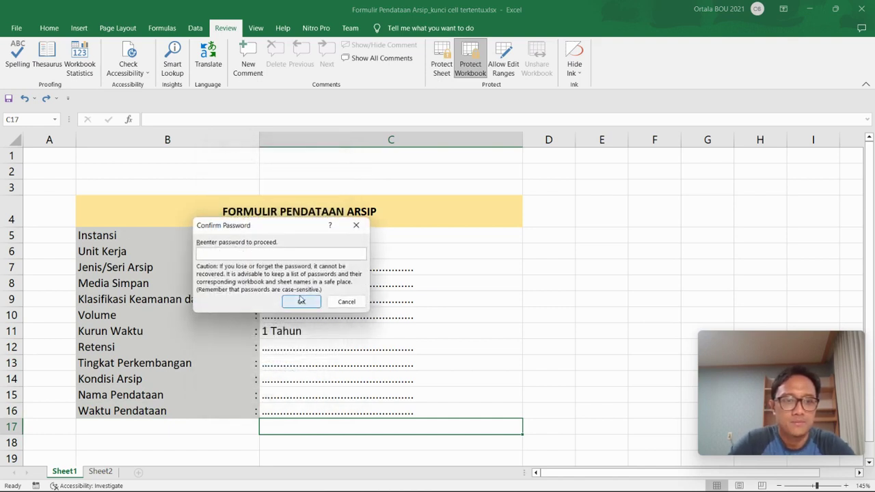
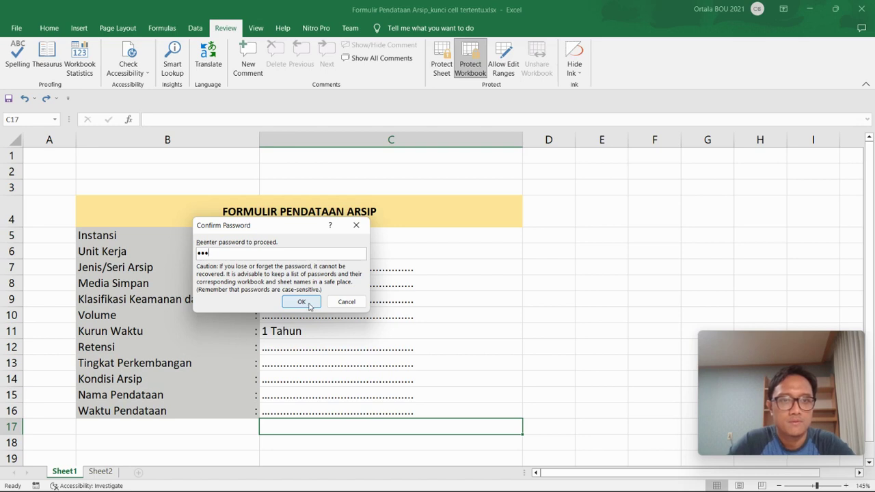
left_click(309, 304)
left_click(590, 330)
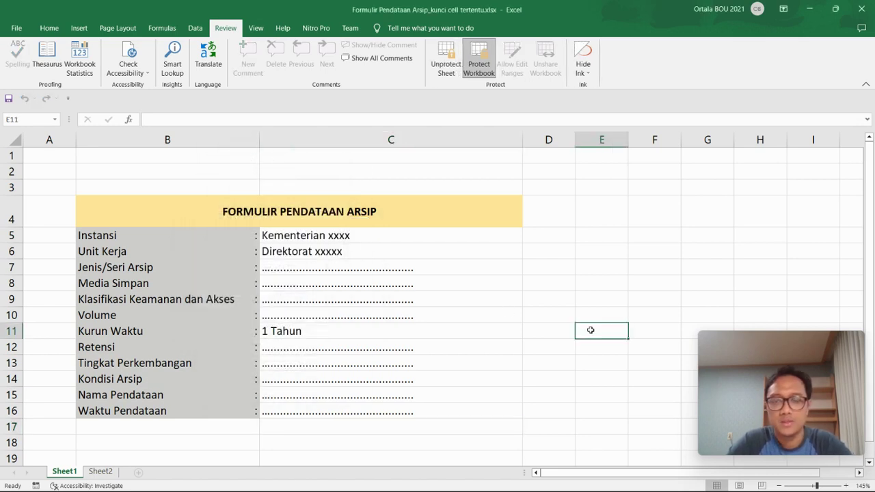